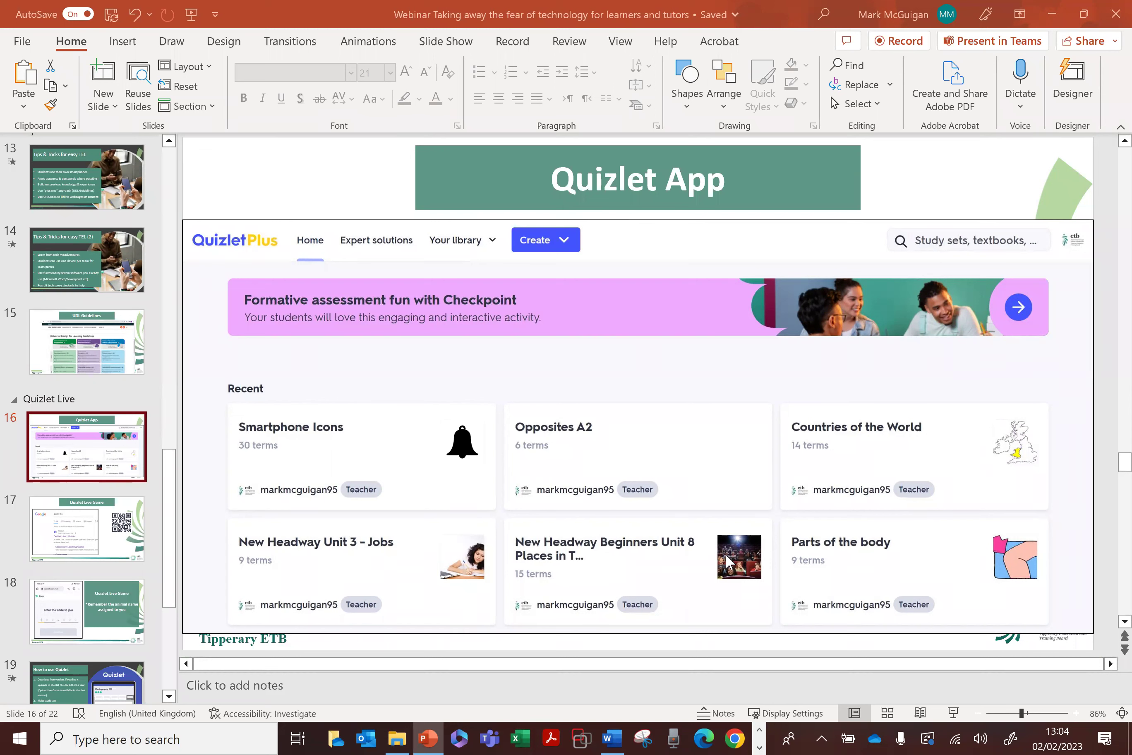
Switch from the presentation to Chrome and open the Smartphone Icons study set at its flashcard.
click(759, 730)
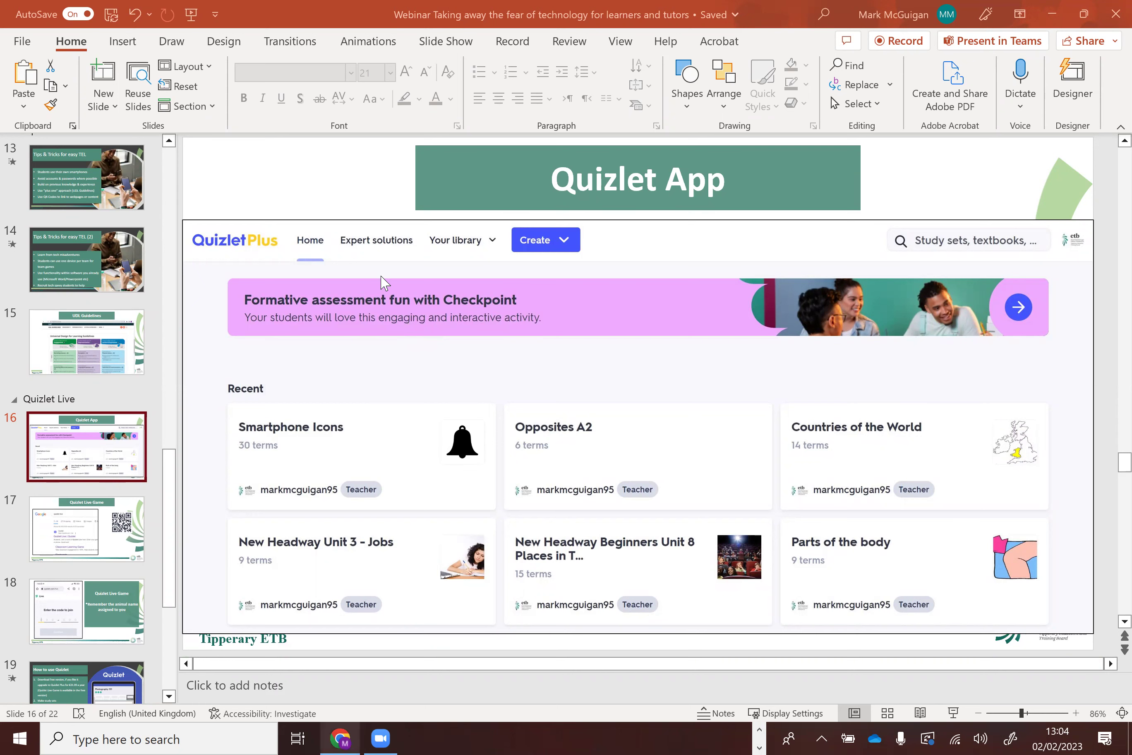
key(alt+Tab)
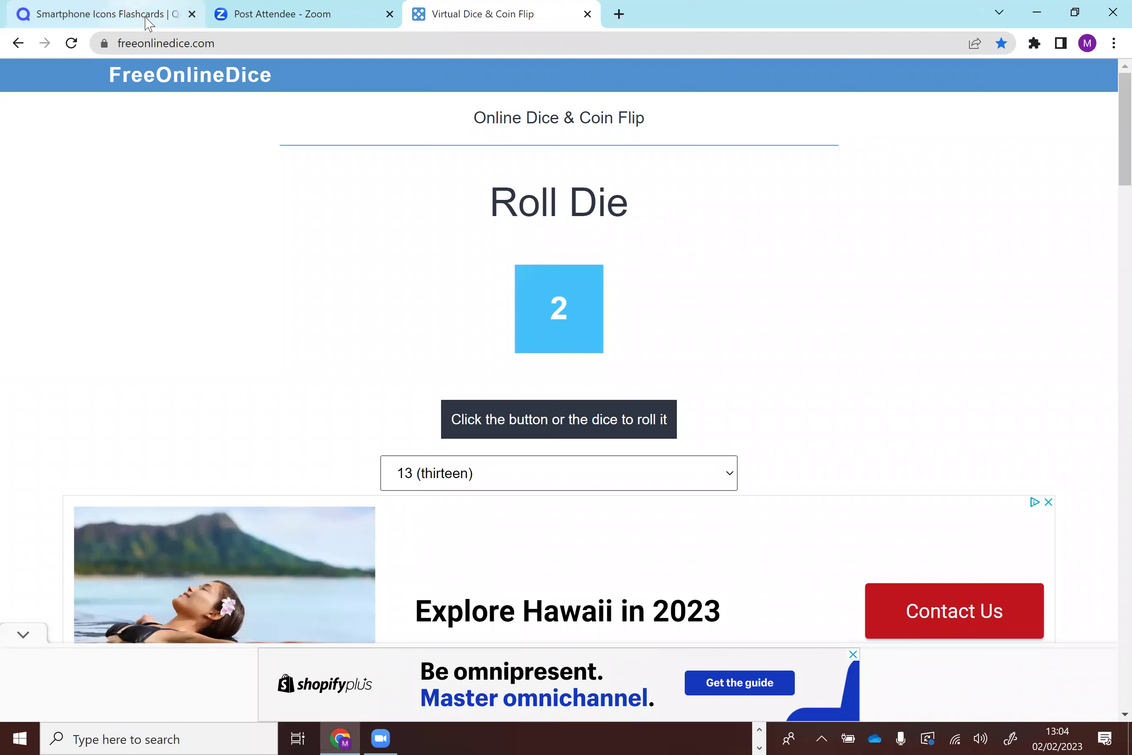
click(146, 19)
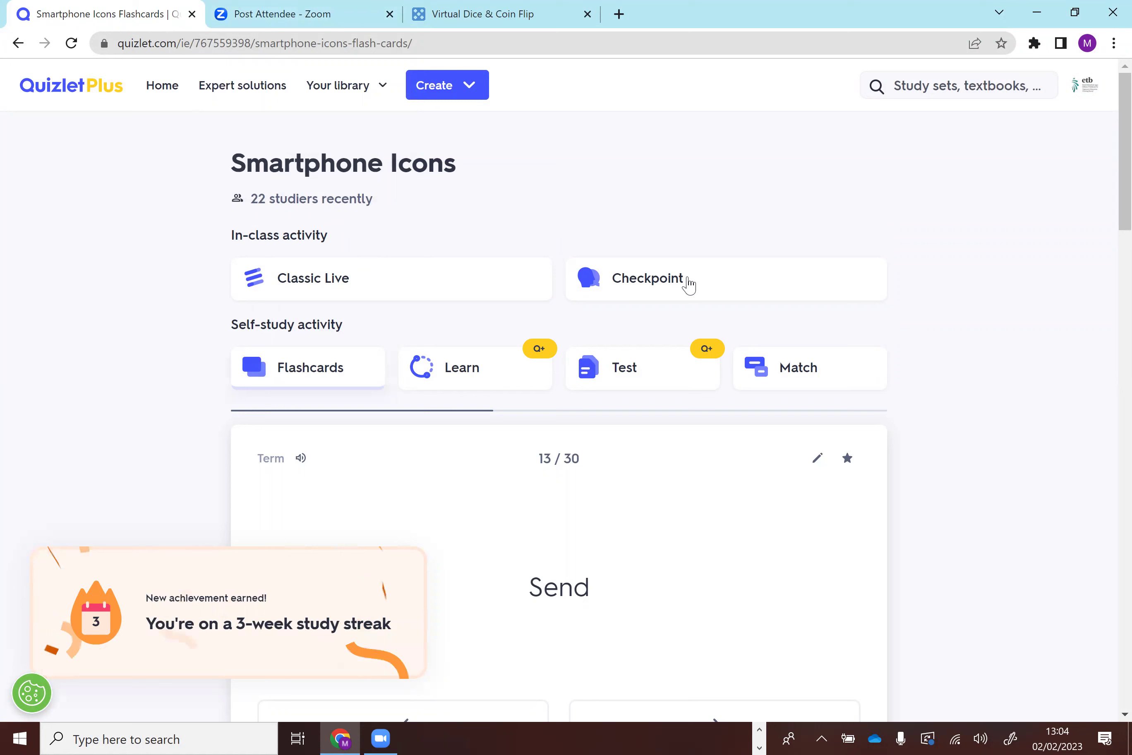
scroll(689, 285, down, 3)
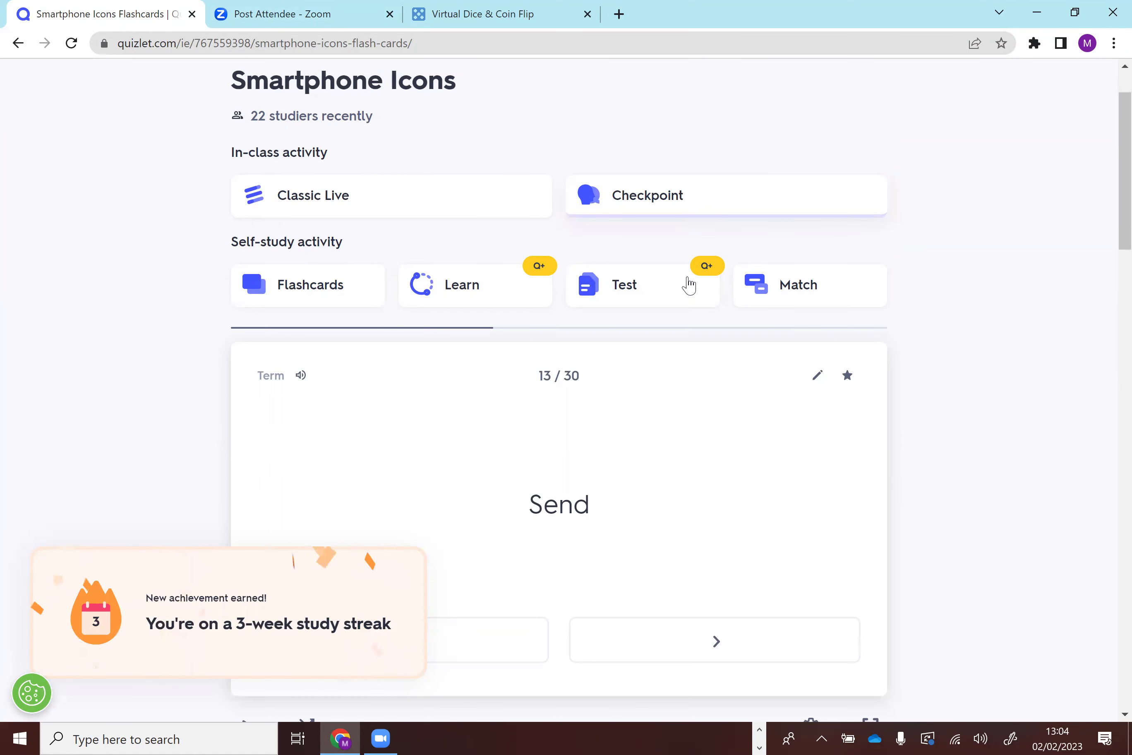
scroll(689, 285, down, 3)
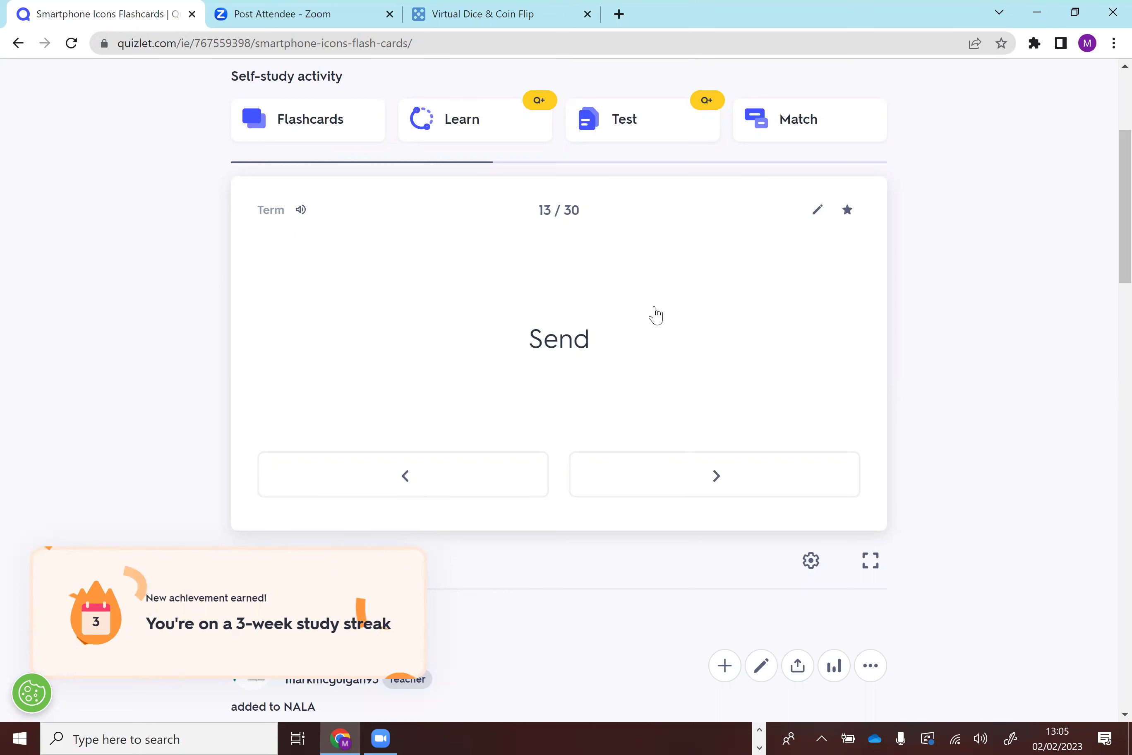
Flip the Send flashcard back and forth between its term and its picture definition several times.
click(656, 316)
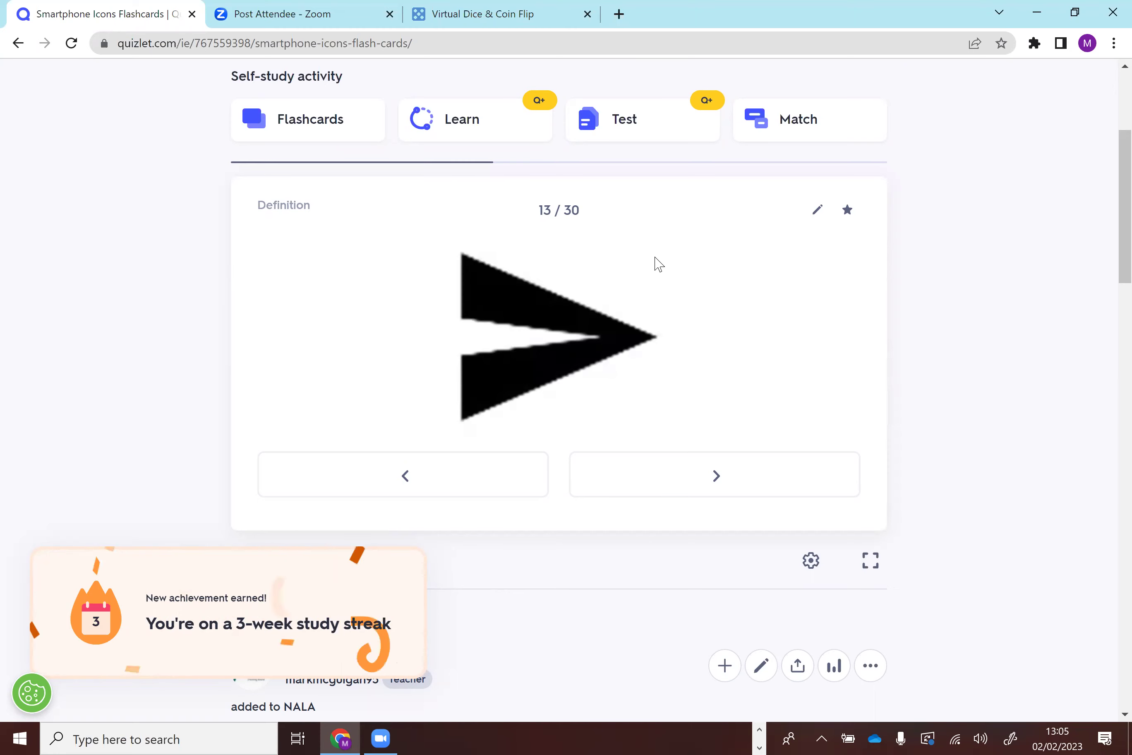
click(751, 285)
click(751, 286)
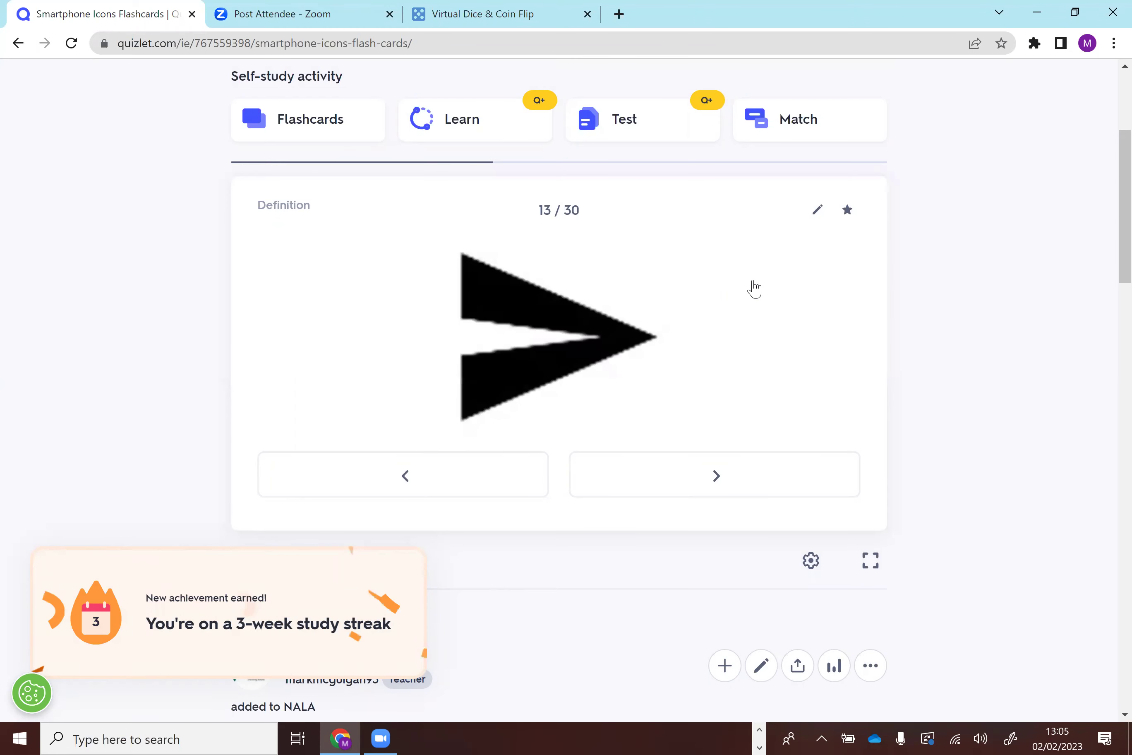
click(754, 288)
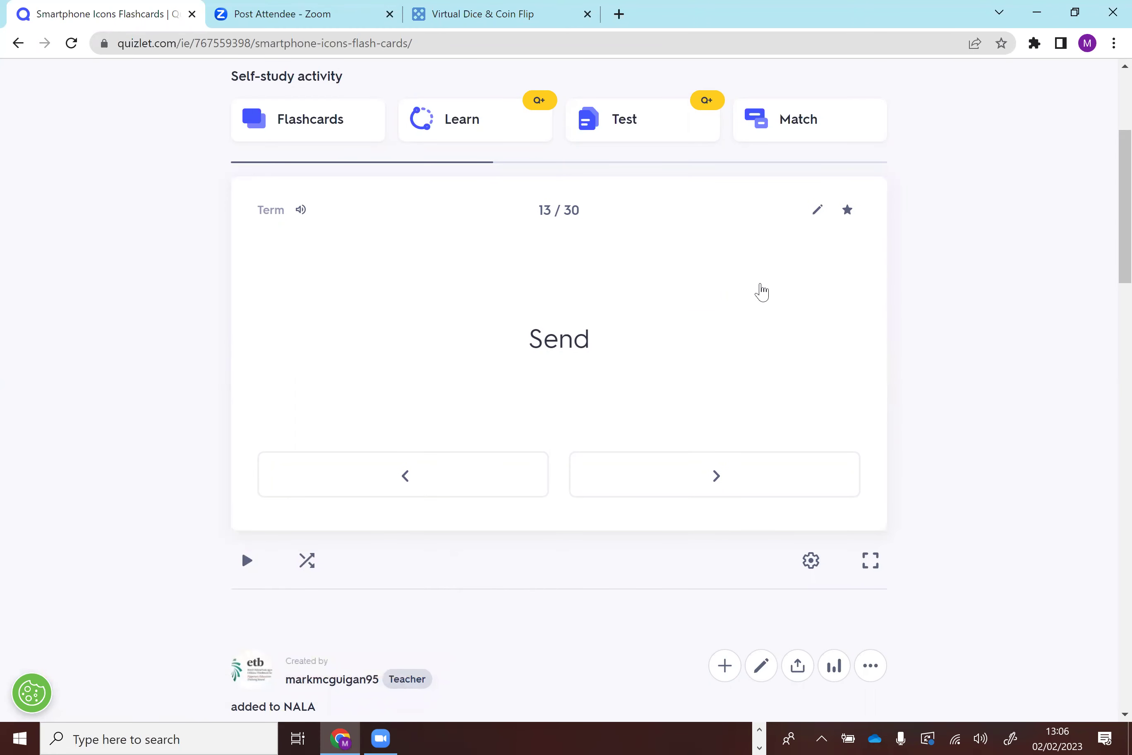
click(761, 292)
click(762, 292)
click(760, 292)
click(757, 293)
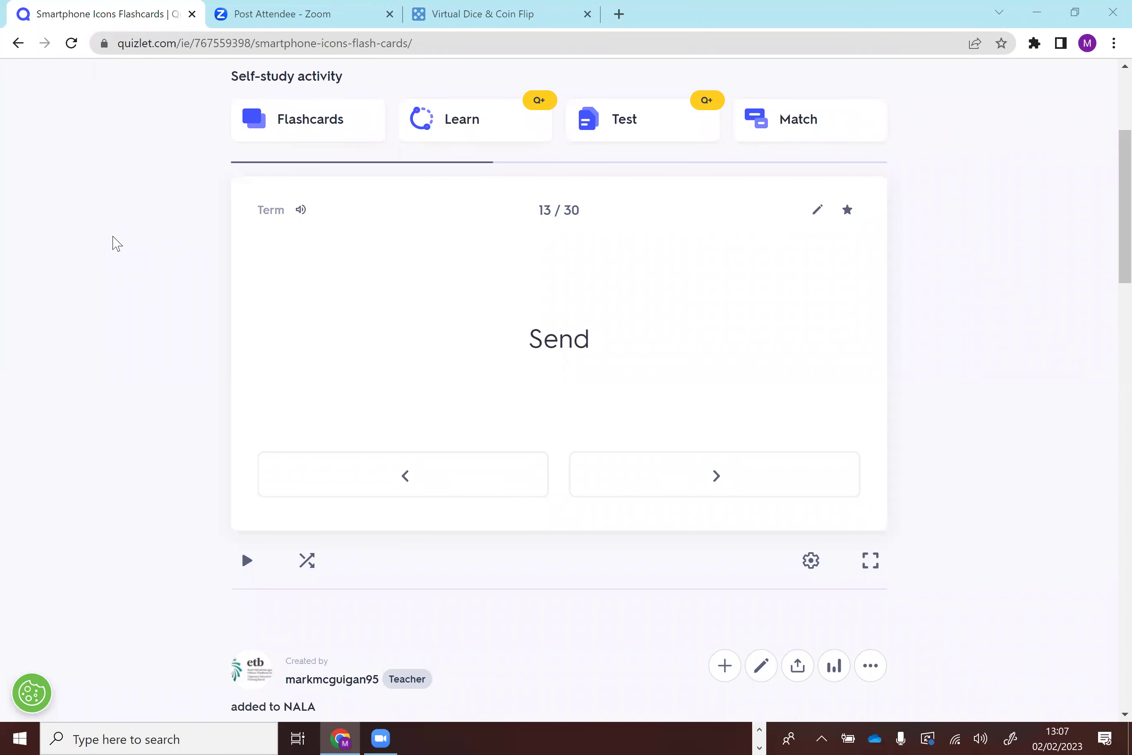
Set up a Classic Live game for individuals with the Definition and Term question format, and mute the computer's sound.
scroll(164, 220, up, 5)
scroll(308, 213, down, 2)
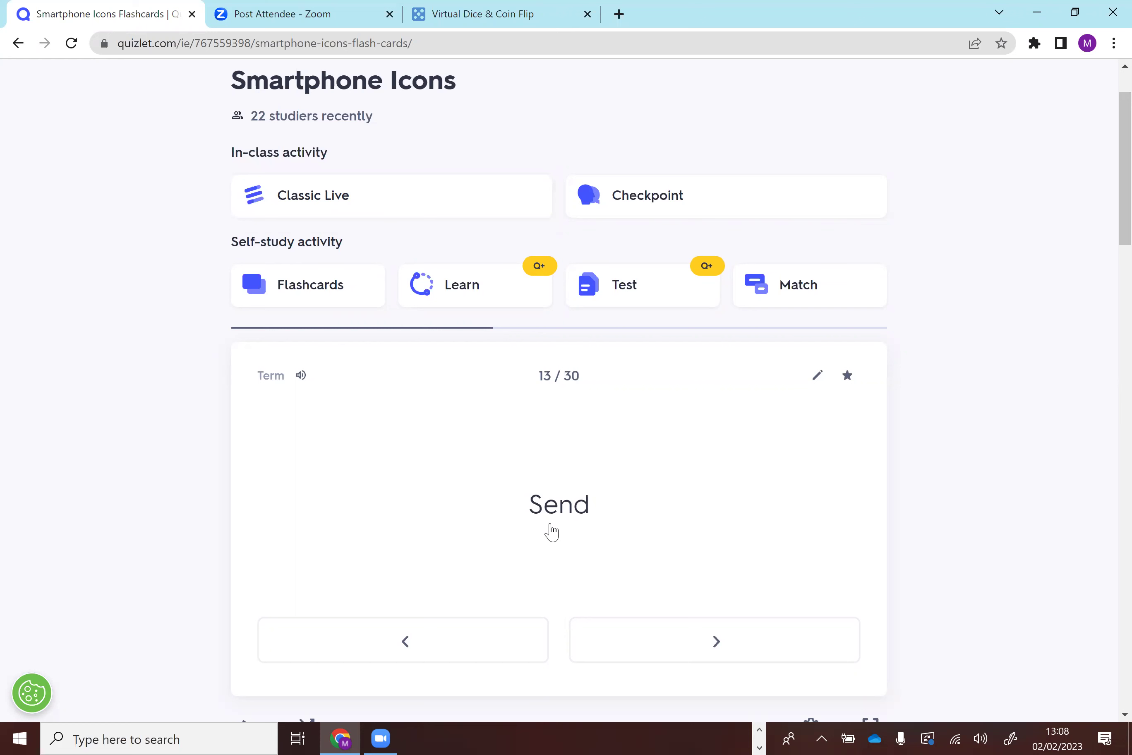
click(299, 205)
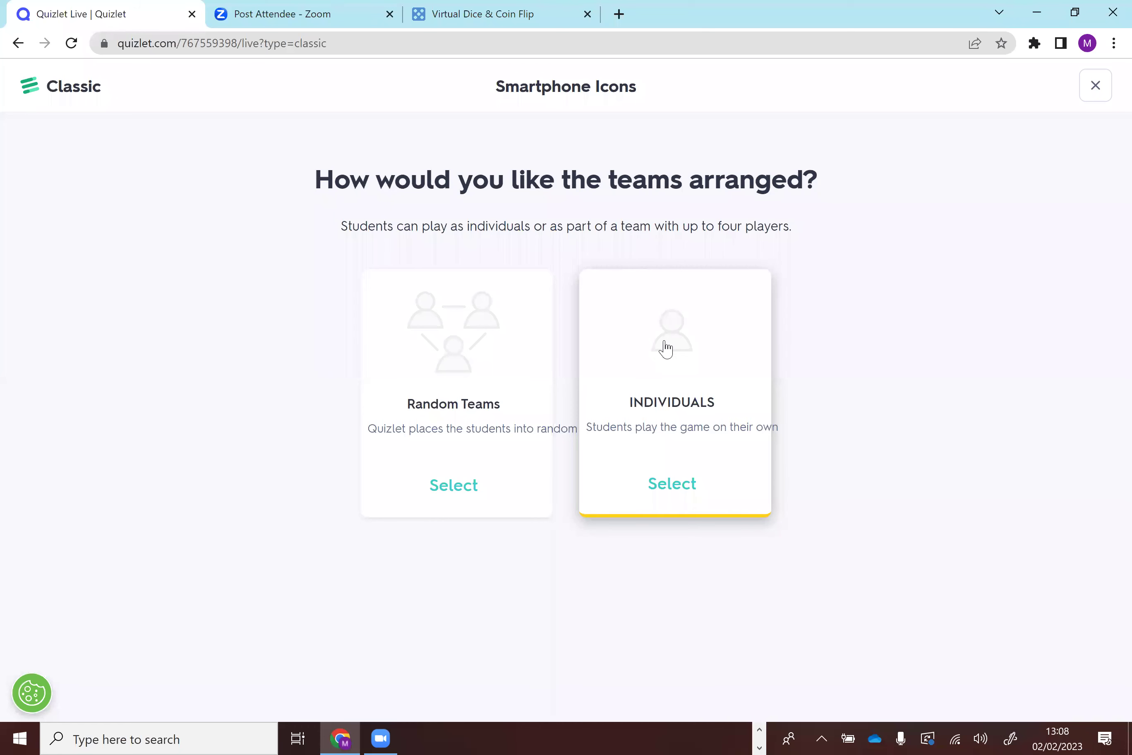
click(665, 349)
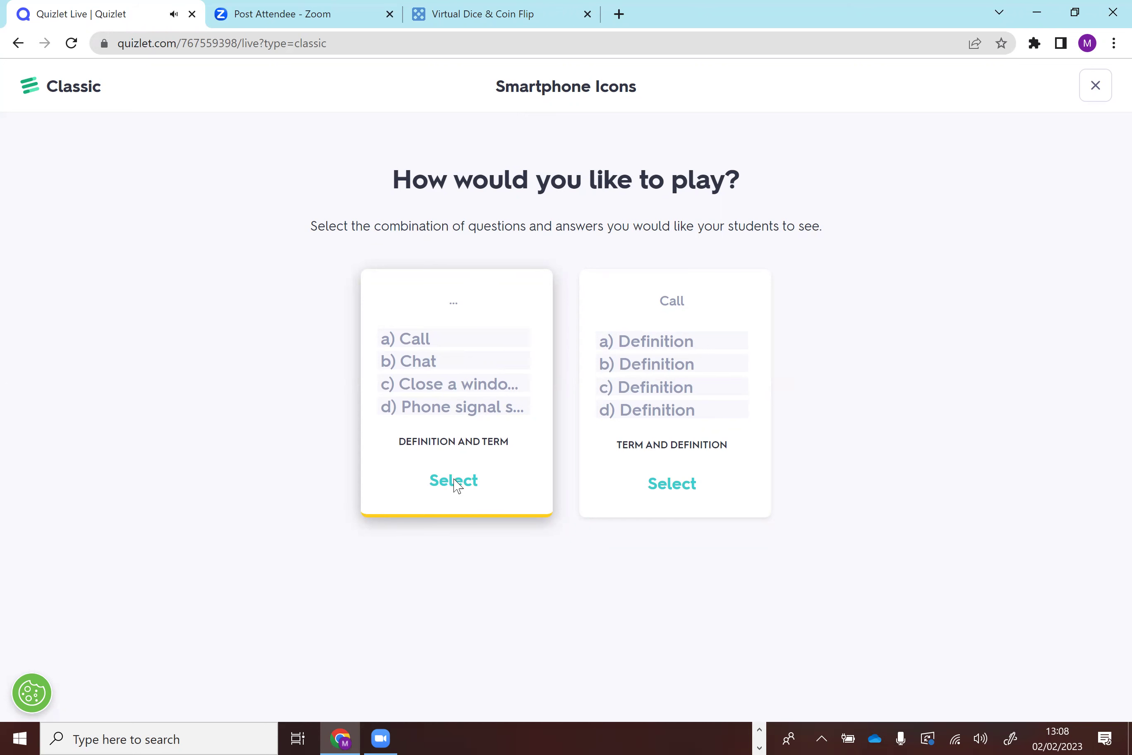
key(XF86AudioMute)
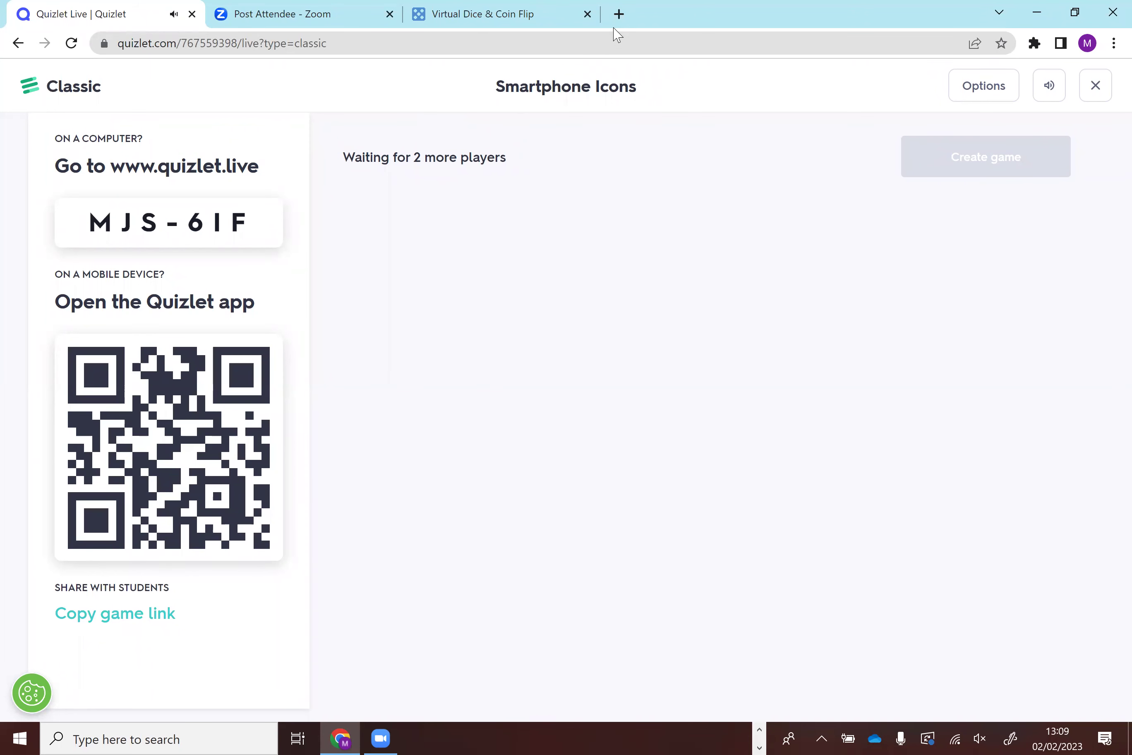
Search the web for "quizlet live" in a new tab and open the Enter the join code result.
click(619, 14)
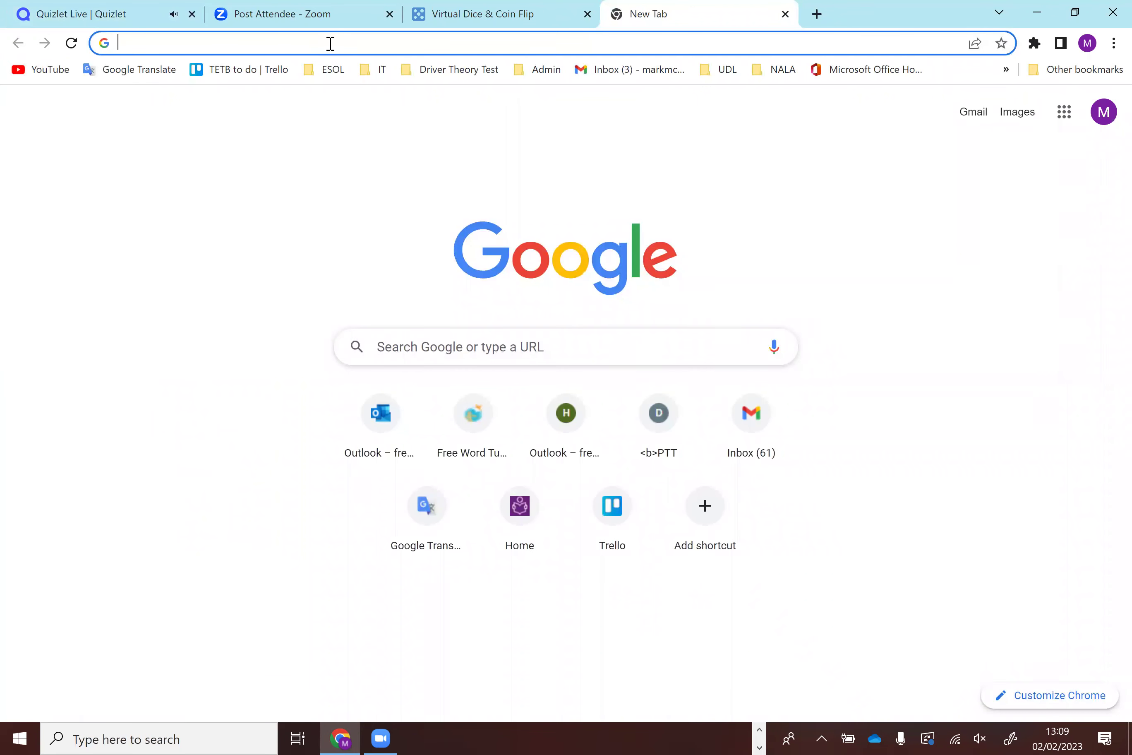
text(quizlet live)
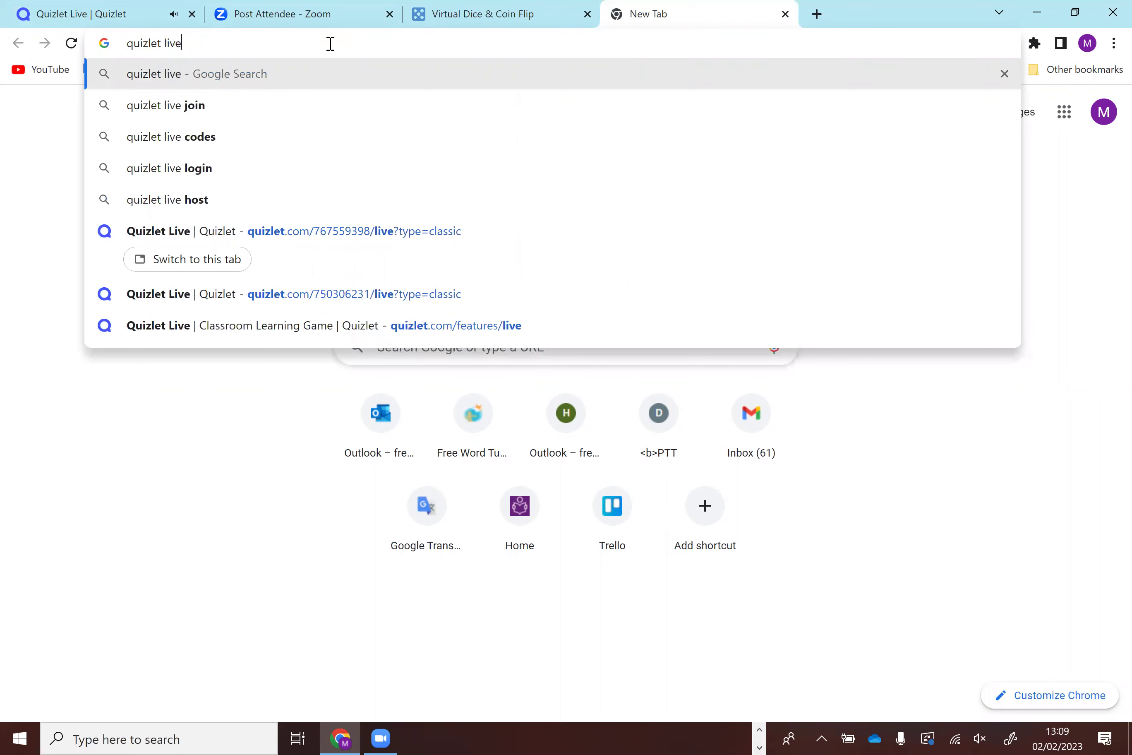
key(Return)
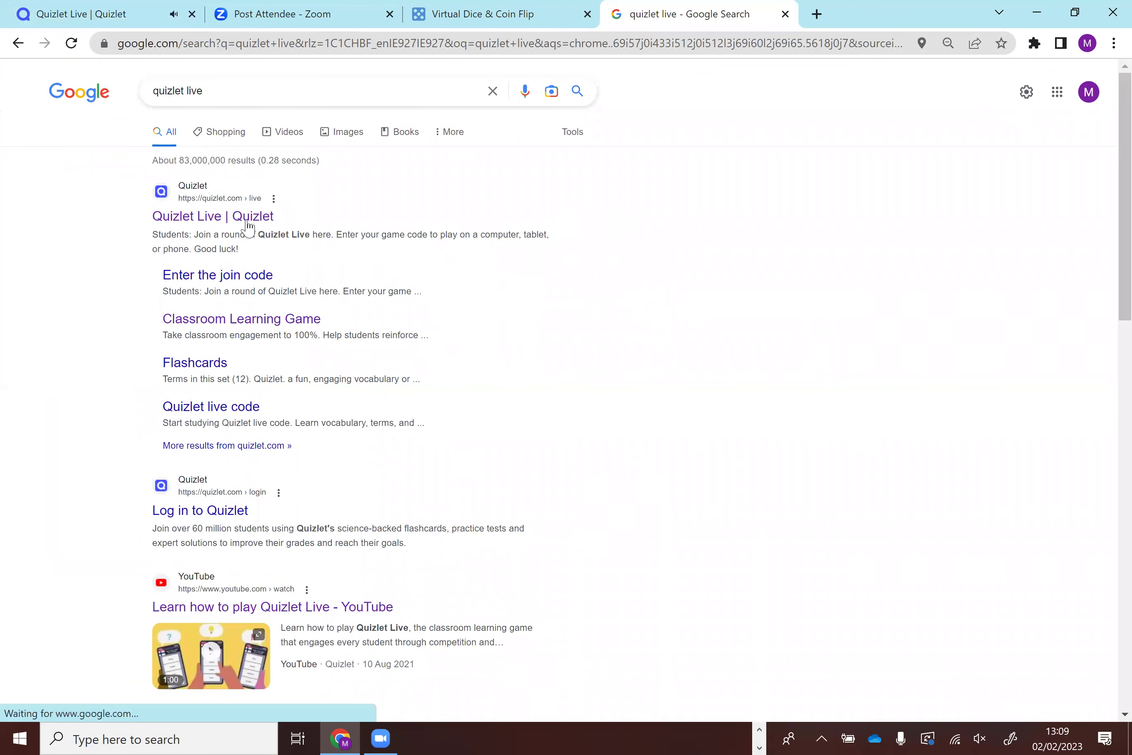
click(248, 280)
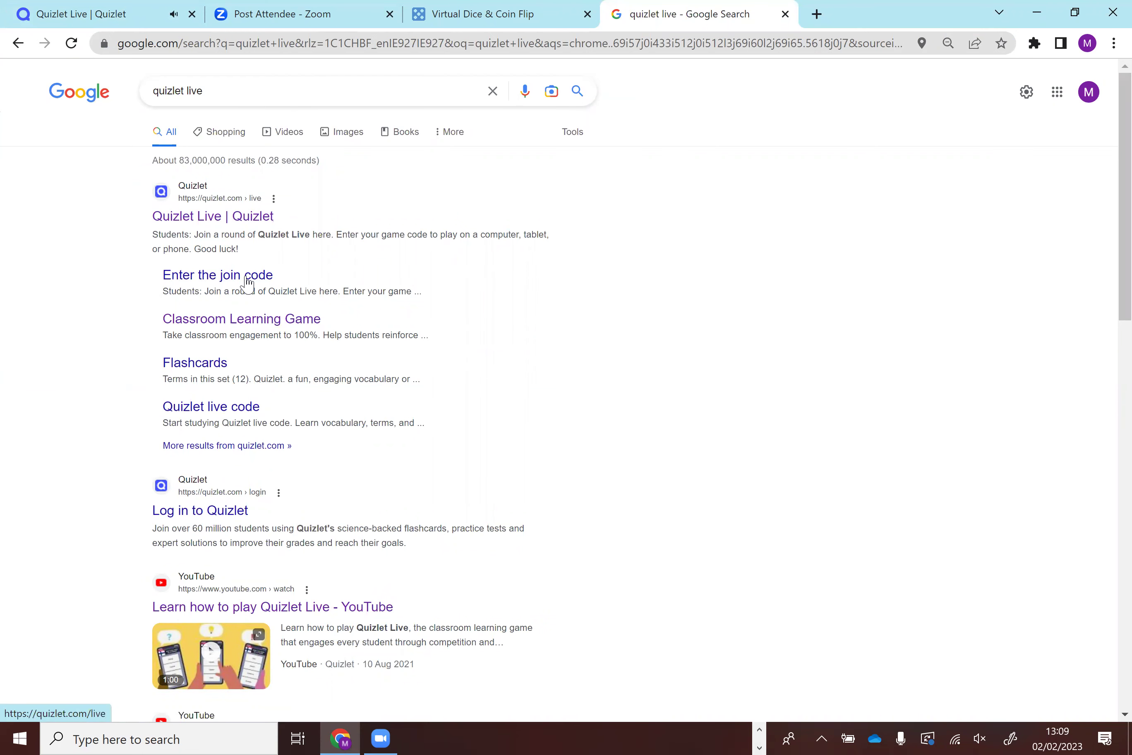
click(248, 281)
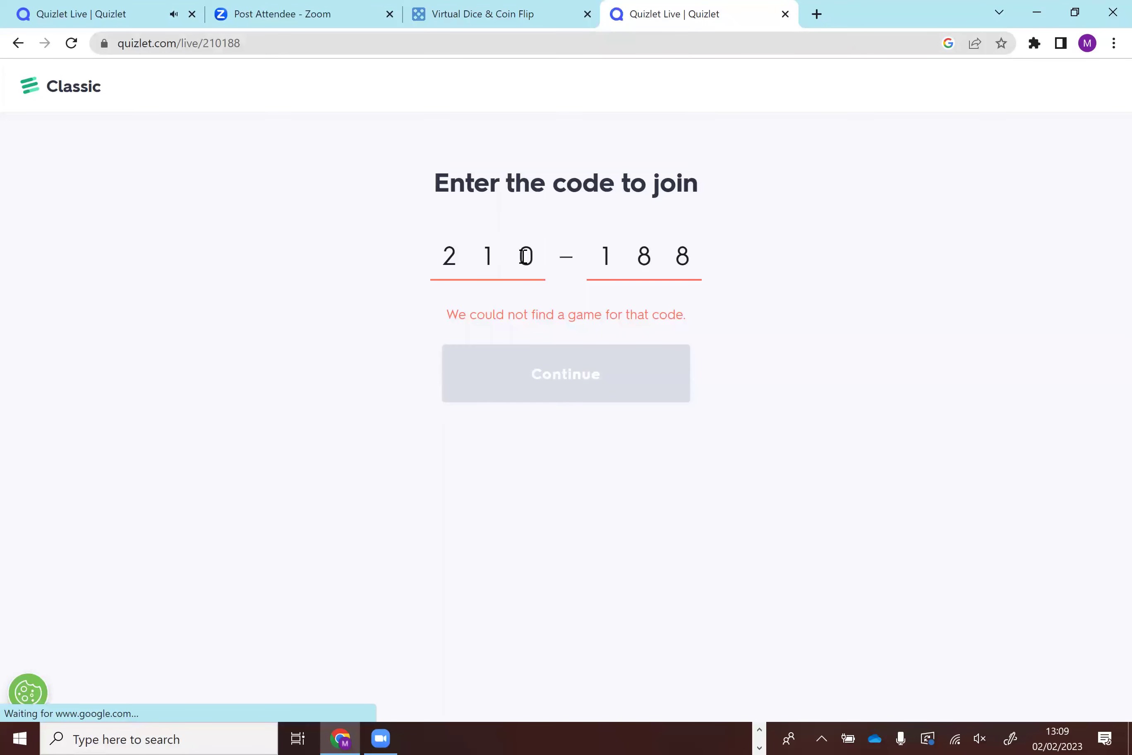
Return to the search results and open the main Quizlet Live result to reach the blank join-code page, repeating this once.
click(21, 47)
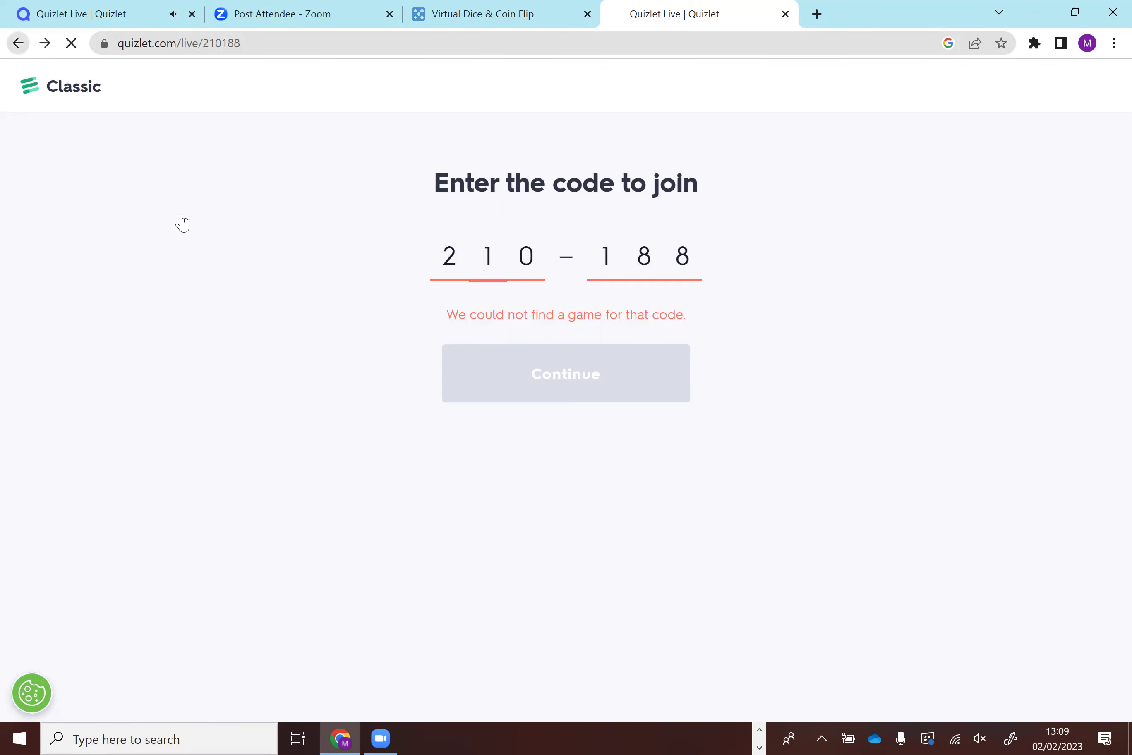
click(181, 215)
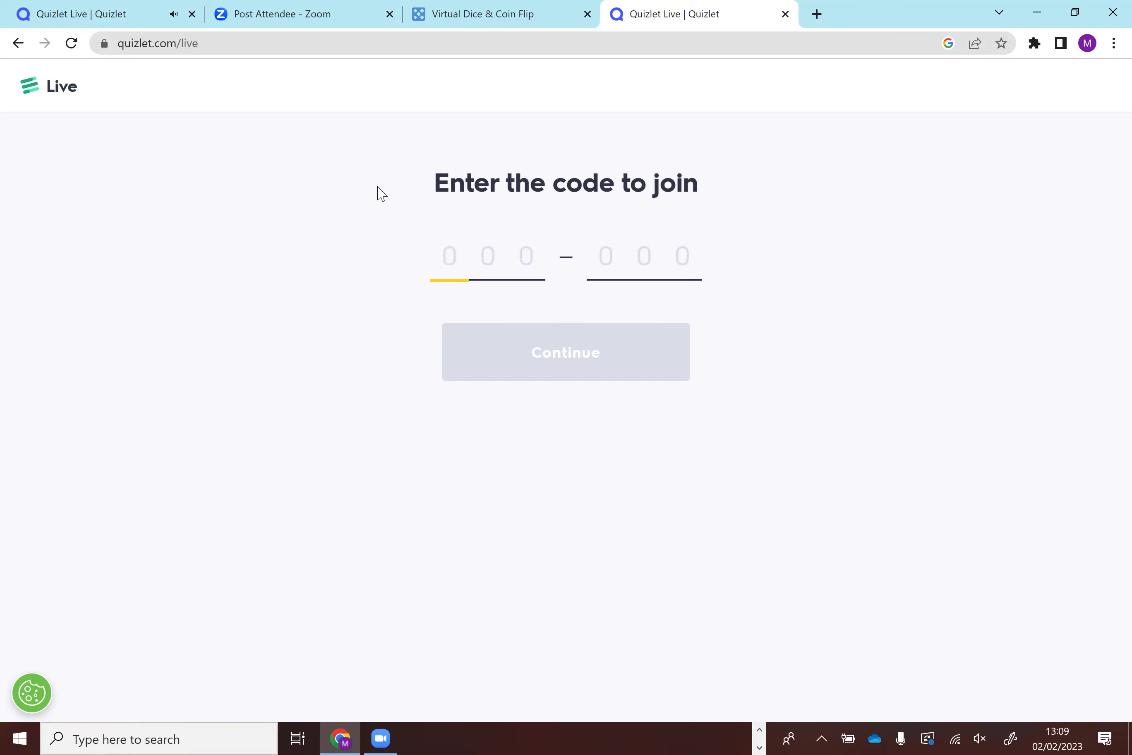
click(19, 44)
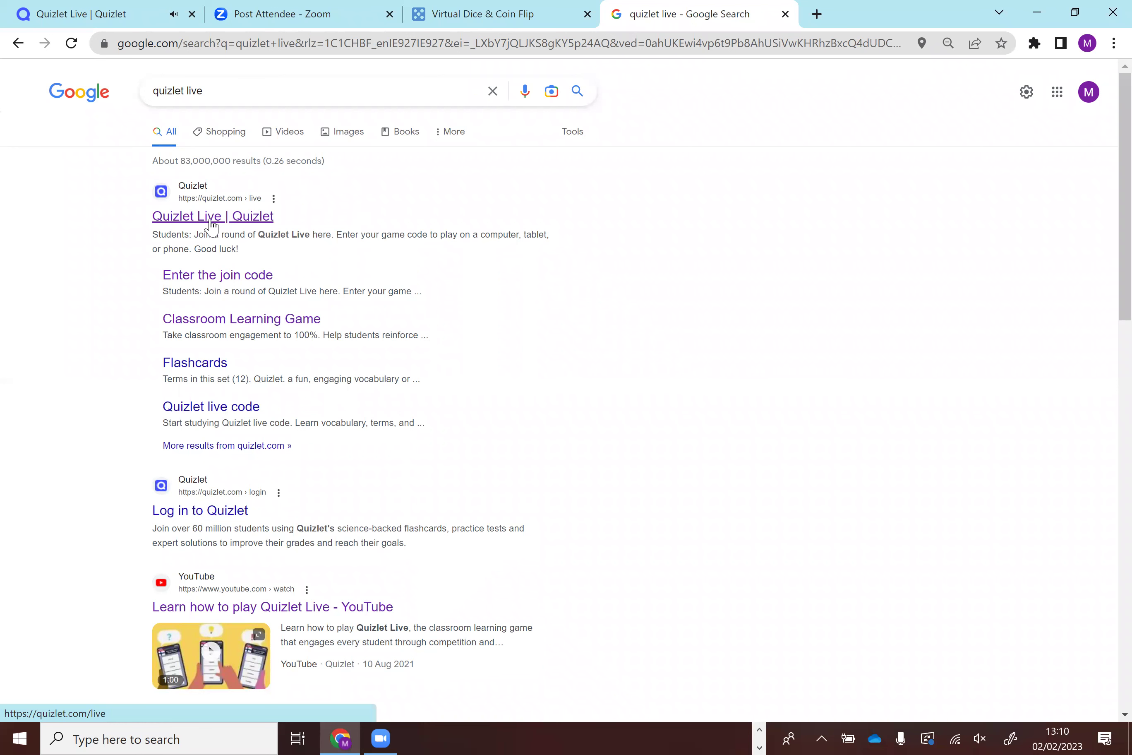
click(212, 222)
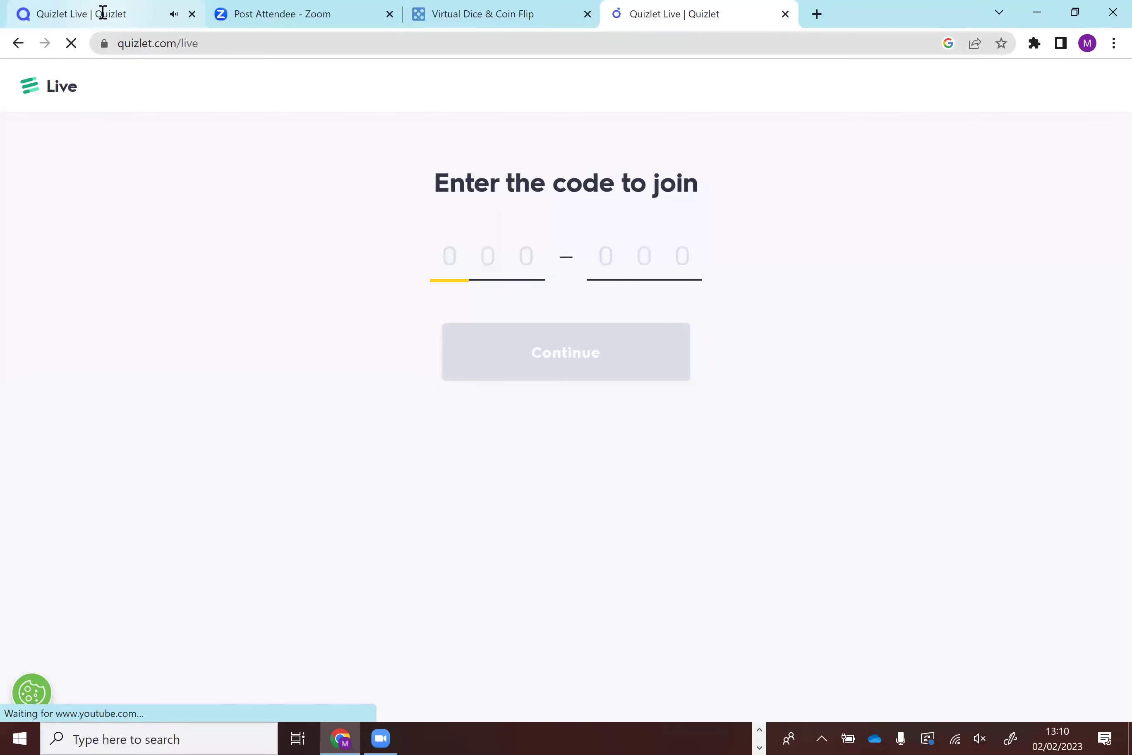
Return to the hosted game's lobby, copy the game link and bring up the Zoom meeting.
mouse_move(102, 12)
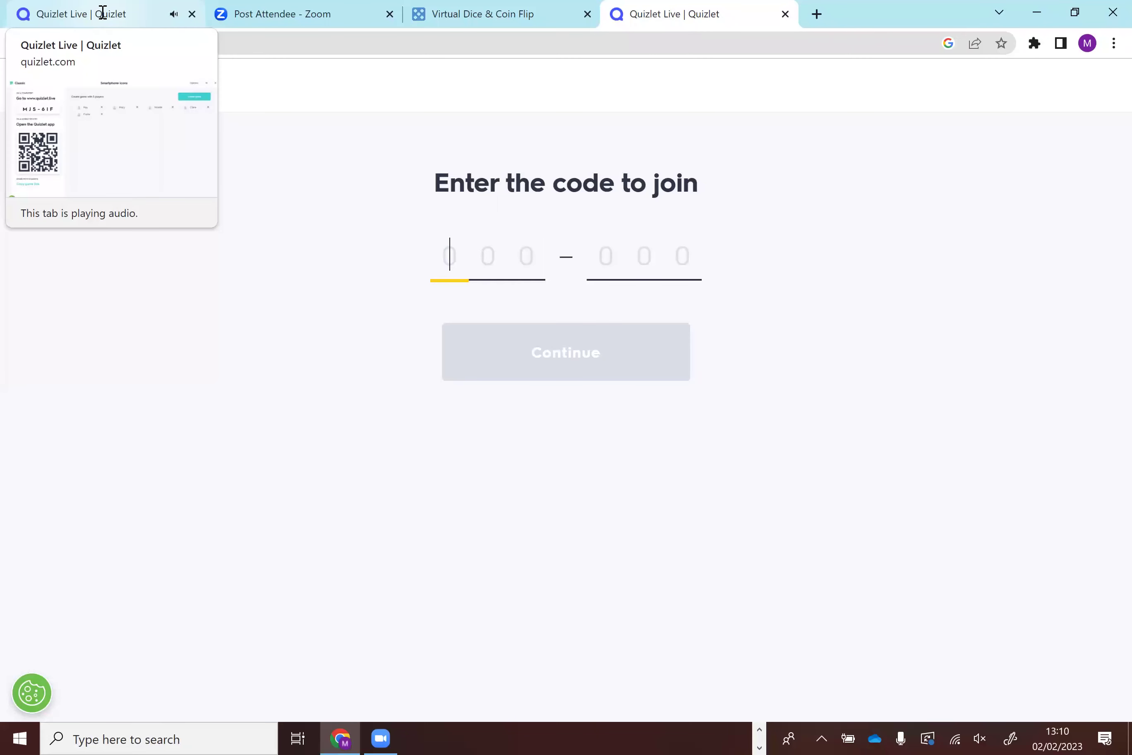
click(102, 12)
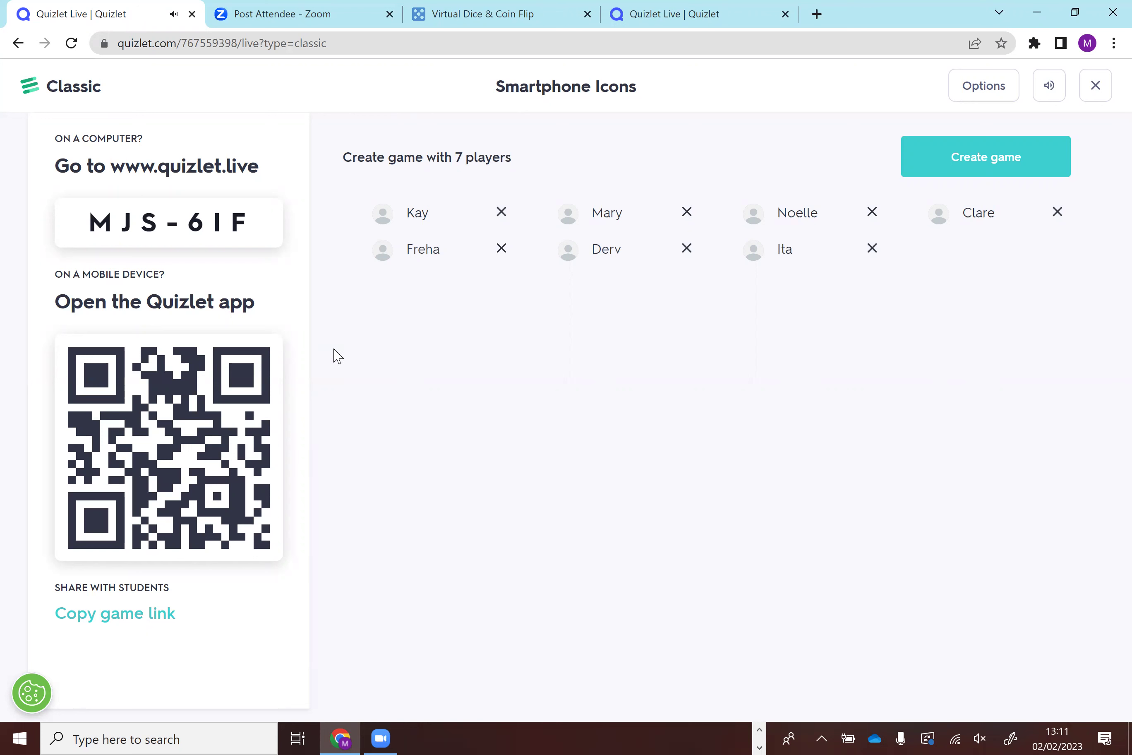
click(120, 615)
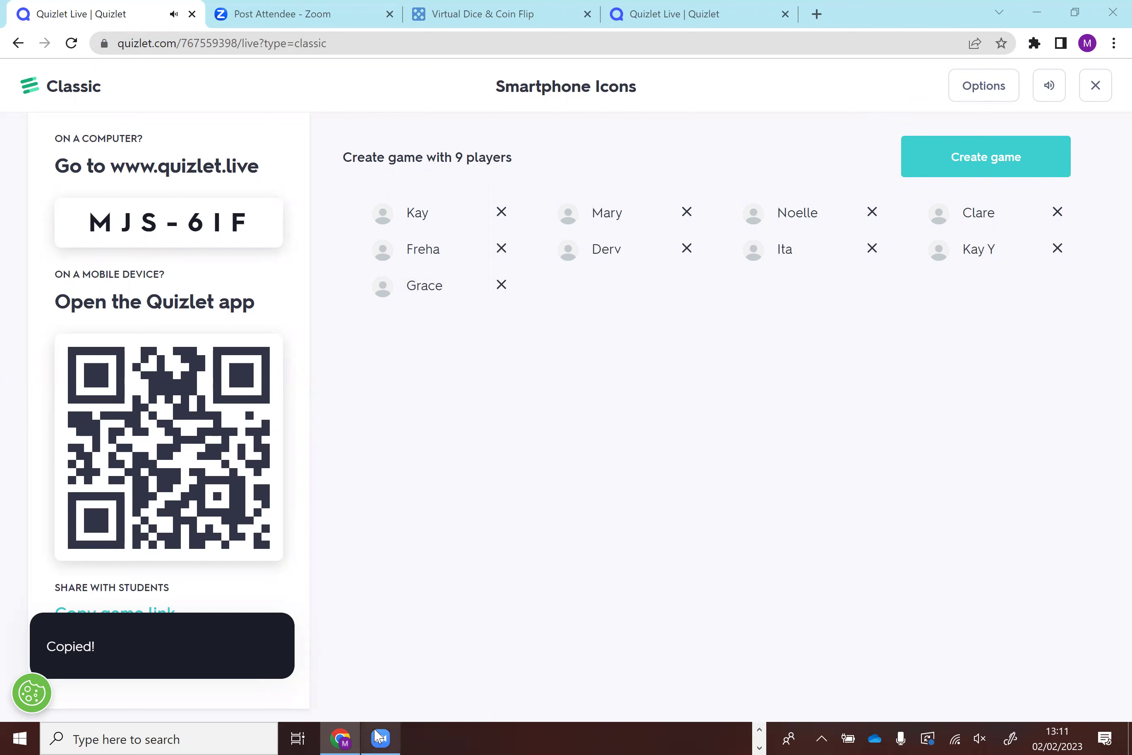
click(381, 727)
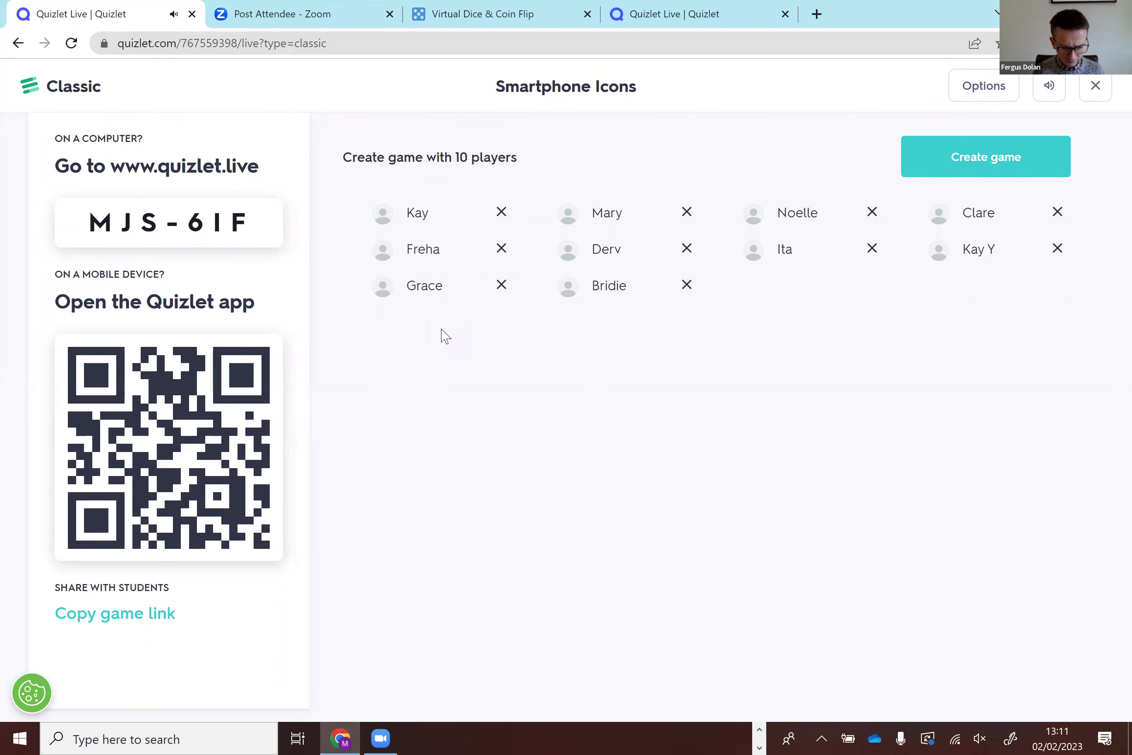
Create the Smartphone Icons game with the joined players and start it despite the disconnected player.
mouse_move(340, 738)
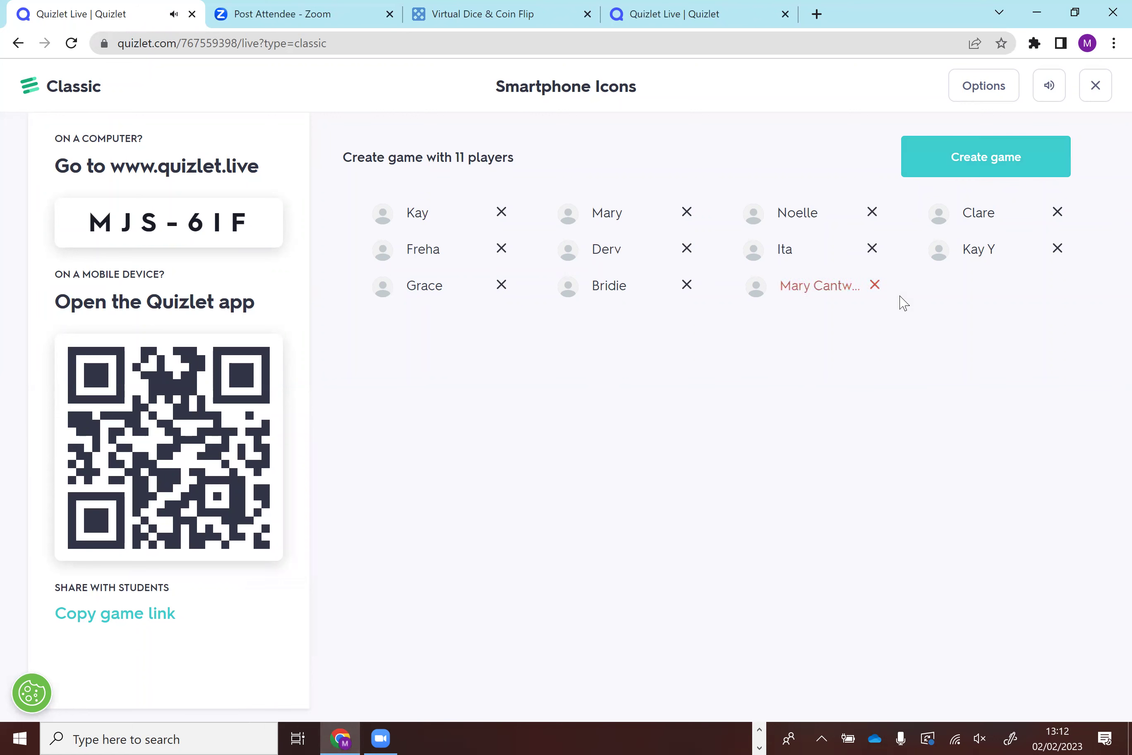
click(981, 160)
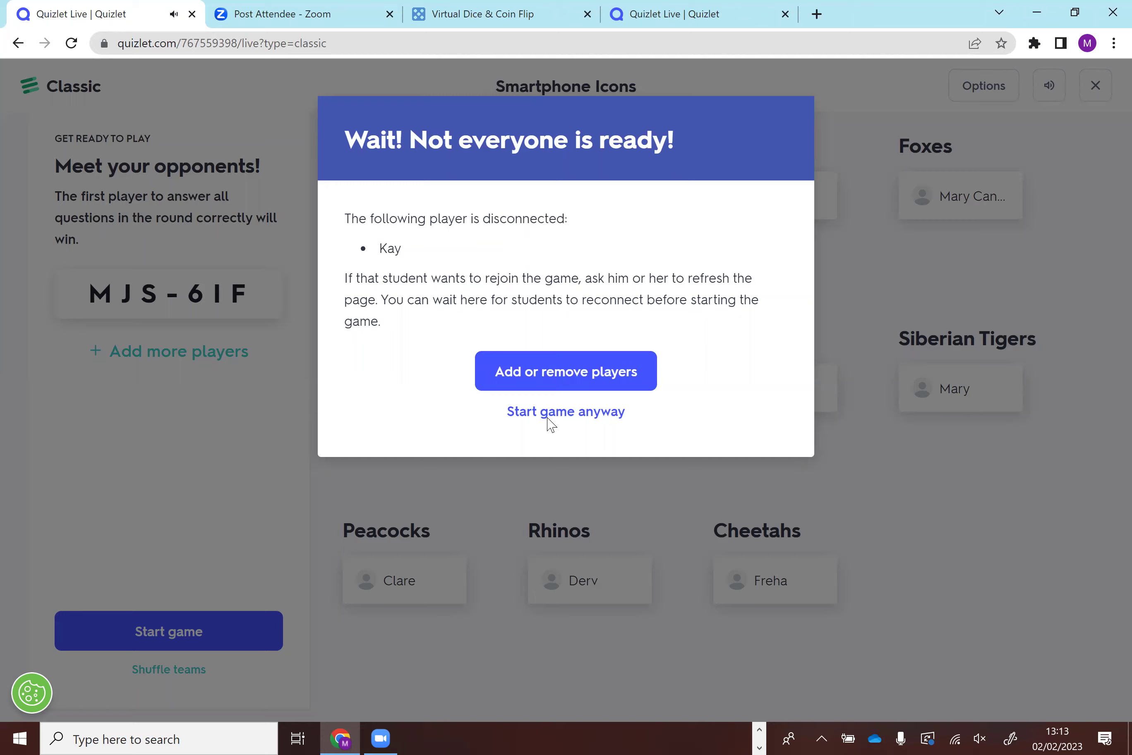
click(550, 416)
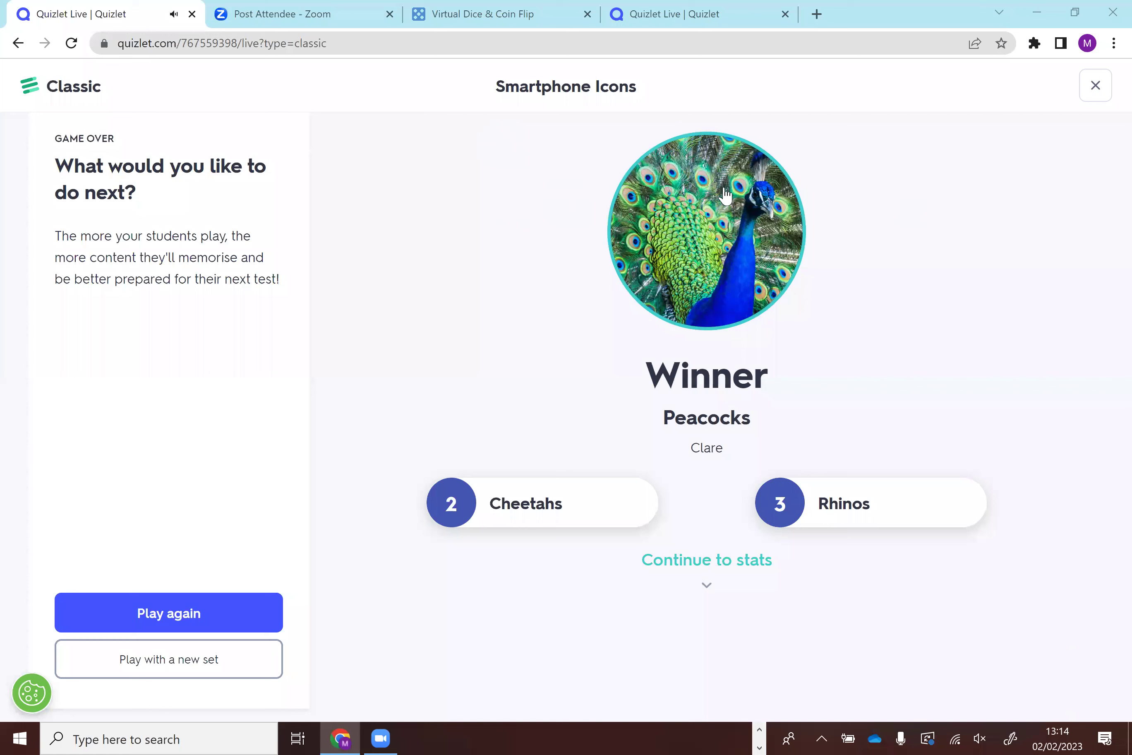
Switch to the webinar presentation in PowerPoint and advance to slide 19, How to use Quizlet.
click(761, 731)
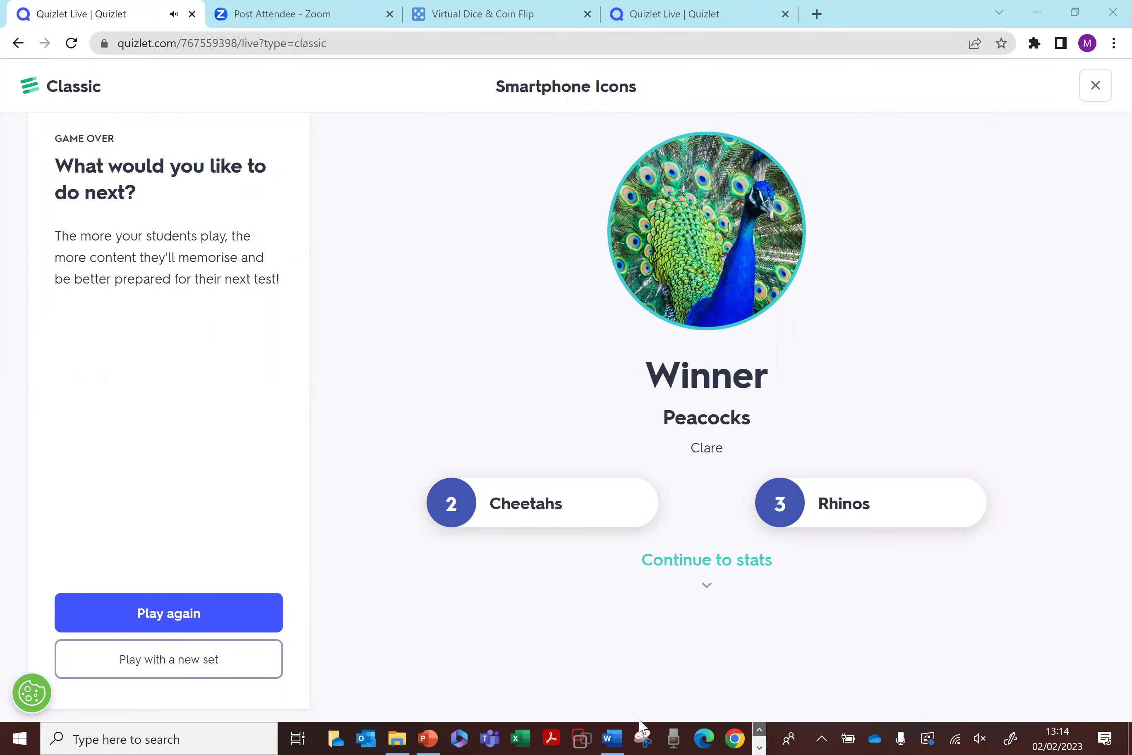
mouse_move(428, 736)
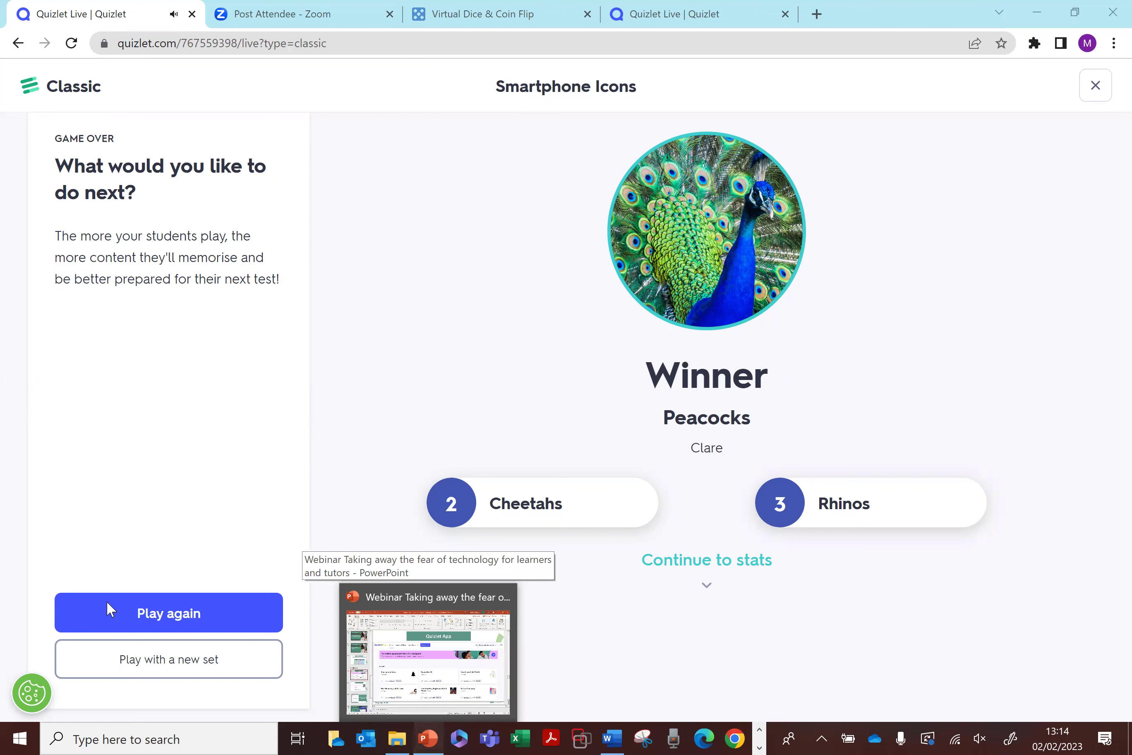
key(alt+Tab)
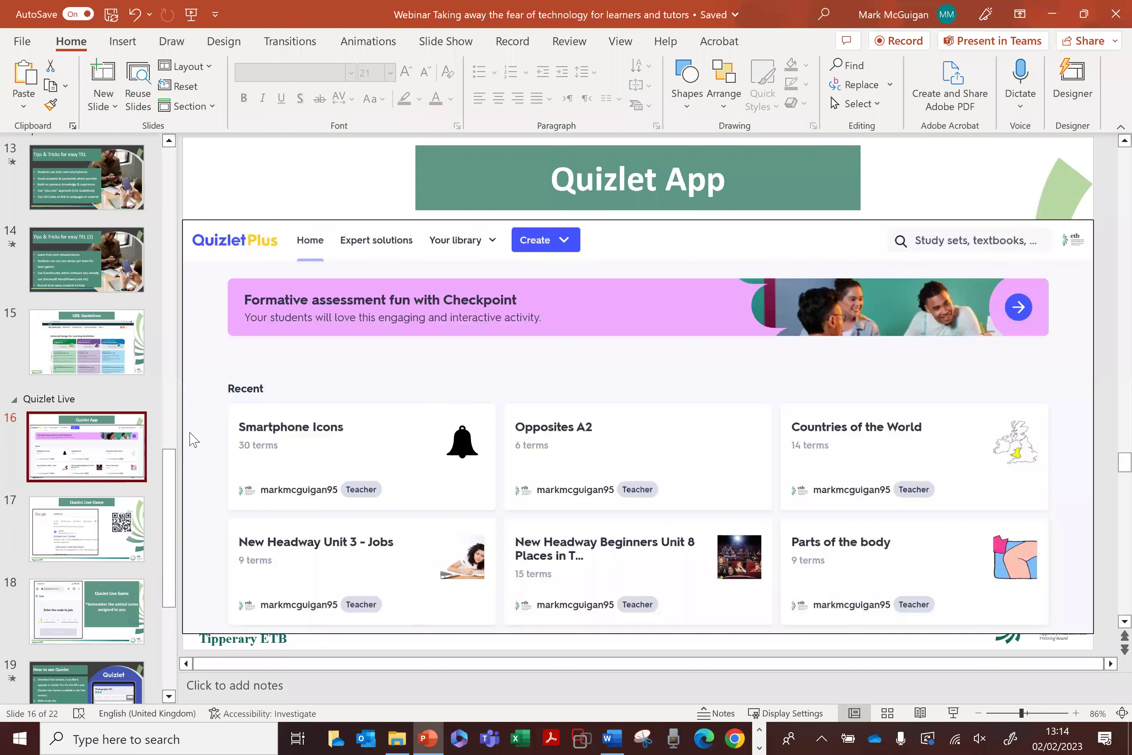
key(Down)
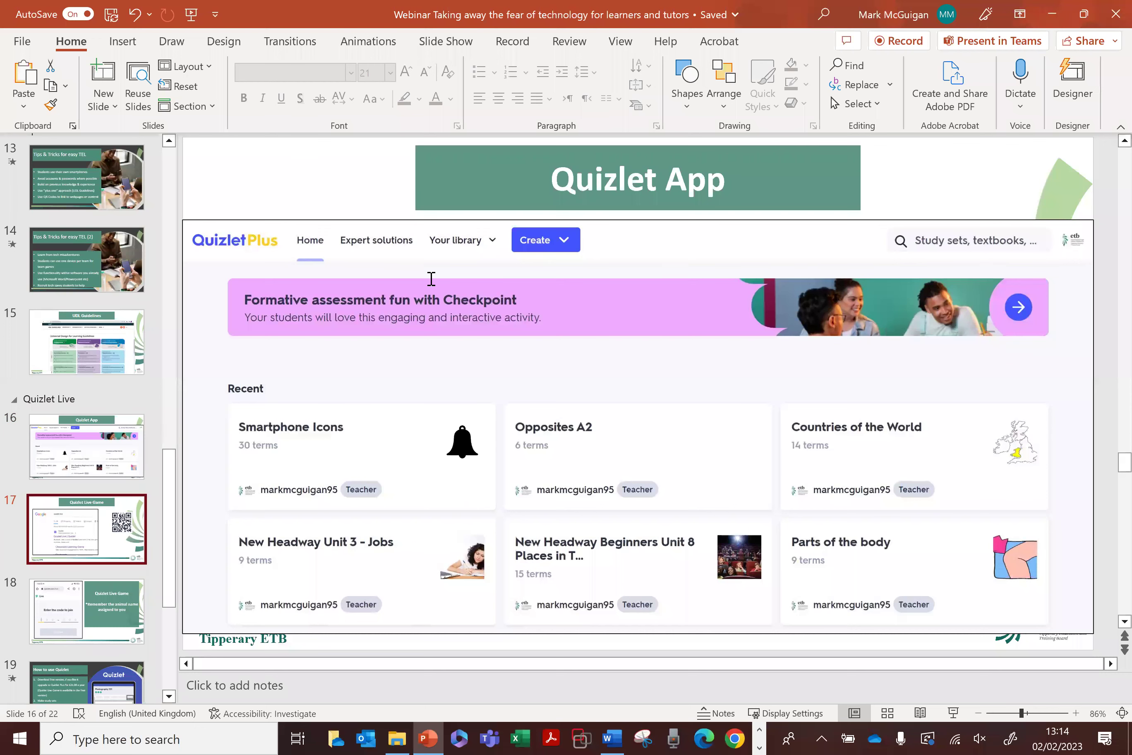
key(Down)
key(Down)
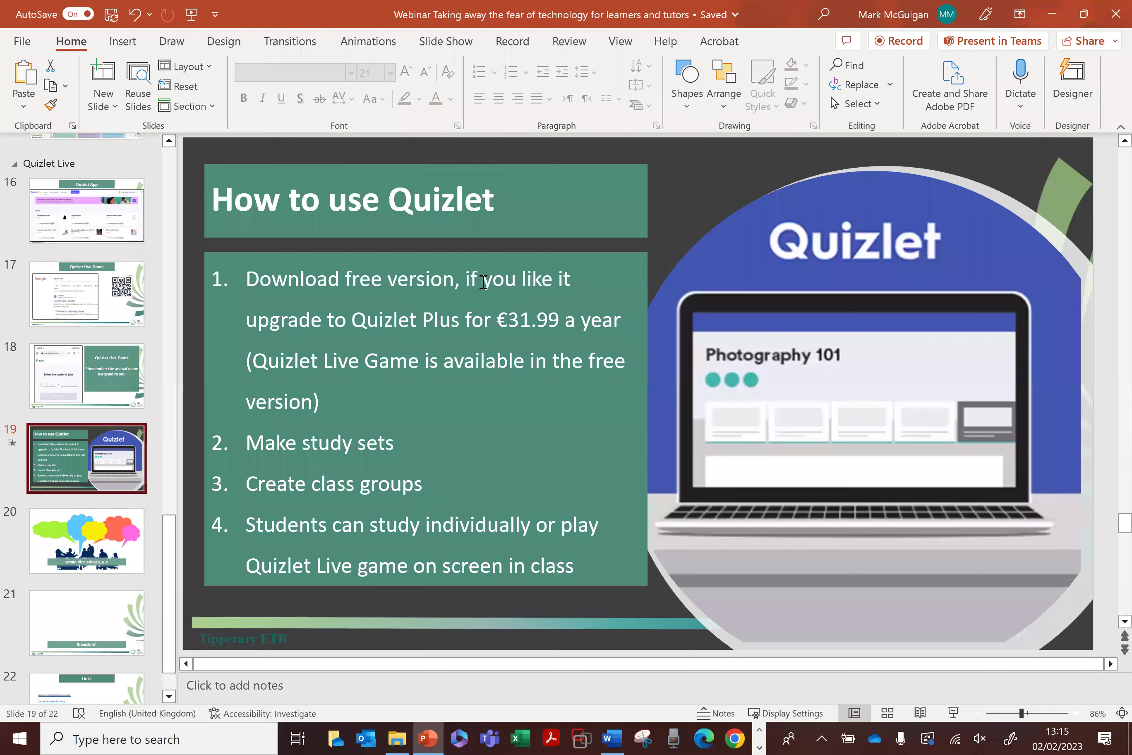